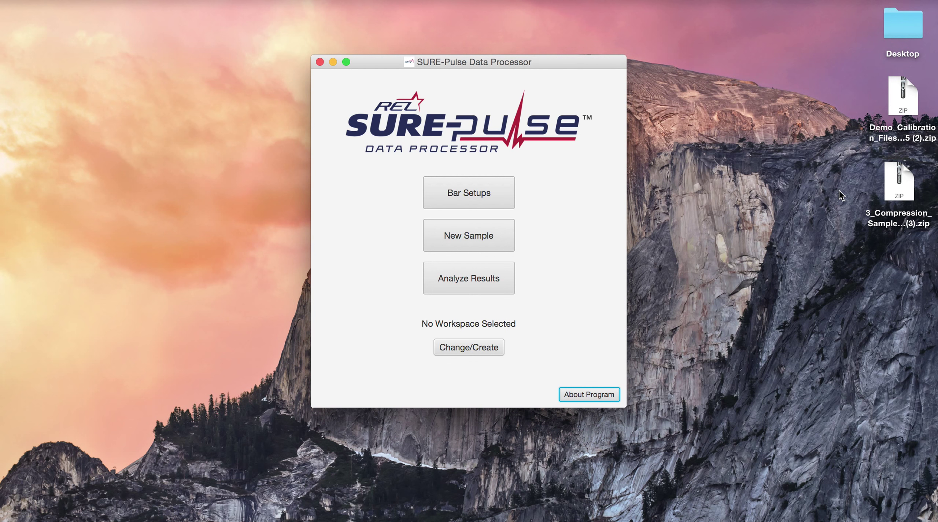
# Extract the compression sample data zip and open its folder in list view.
pyautogui.doubleClick(894, 184)
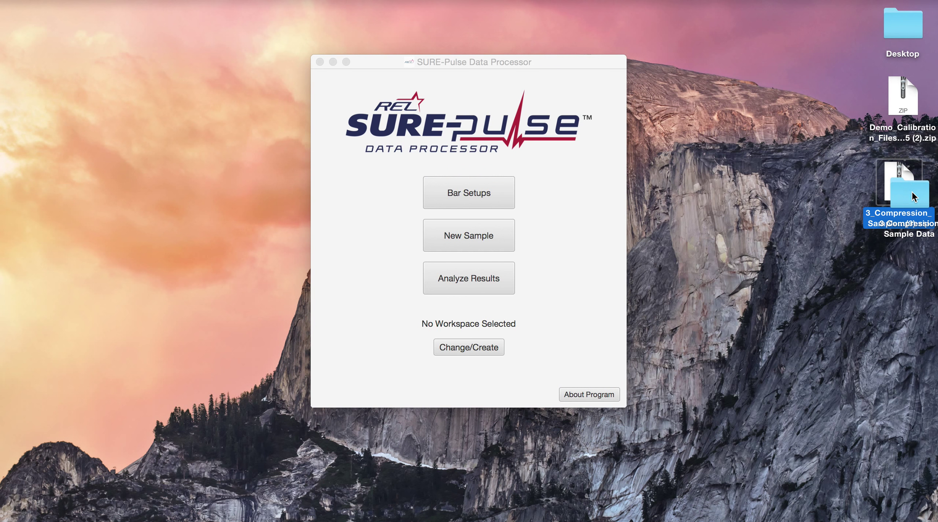
pyautogui.moveTo(913, 196); pyautogui.dragTo(820, 185)
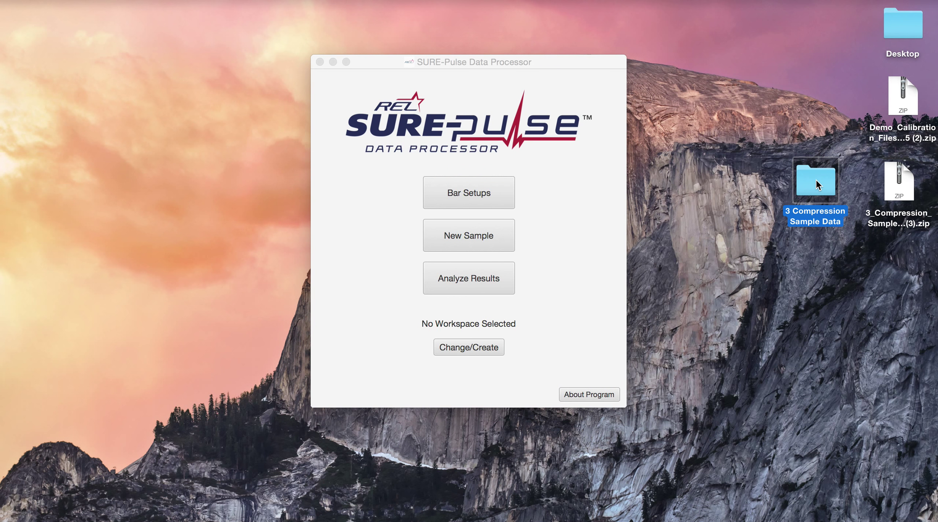
pyautogui.doubleClick(817, 180)
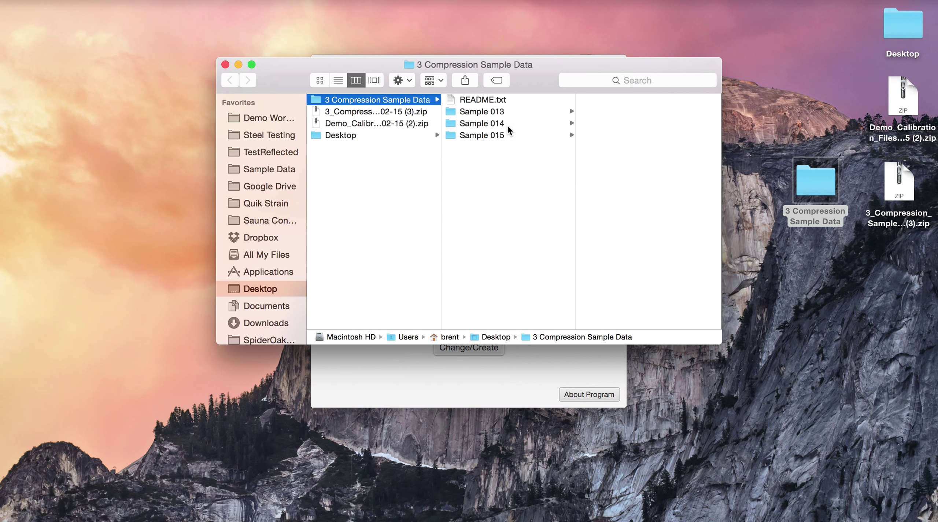
pyautogui.moveTo(291, 77); pyautogui.dragTo(260, 79)
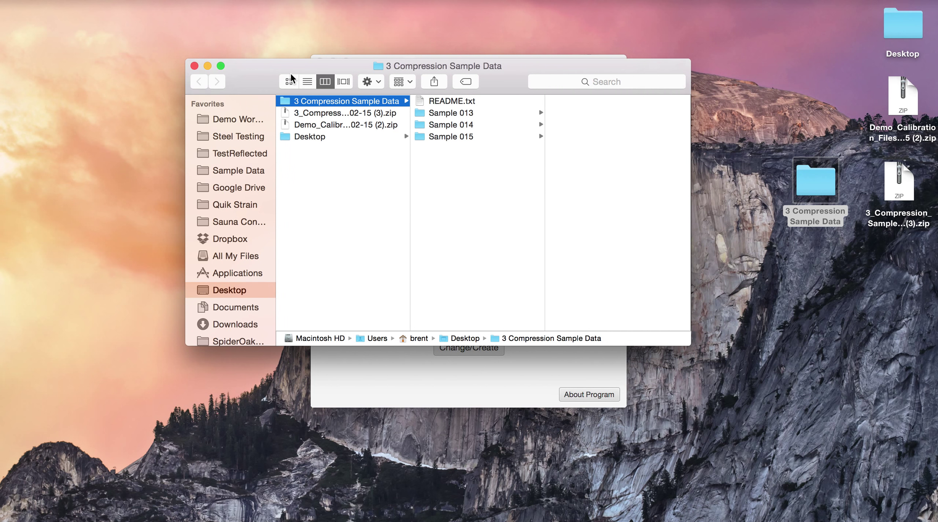
pyautogui.click(307, 82)
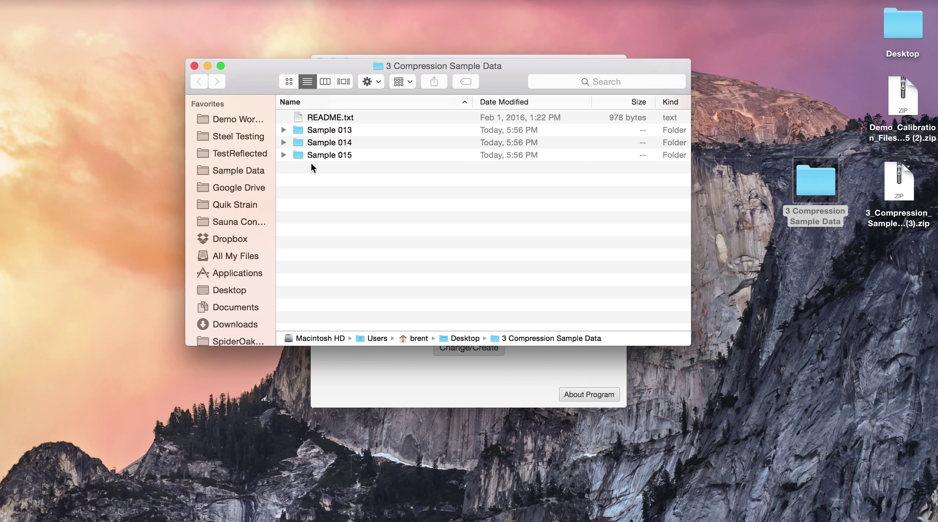
# Look through Samples 013, 014 and 015, then open README.txt.
pyautogui.click(284, 130)
pyautogui.click(284, 130)
pyautogui.click(283, 142)
pyautogui.click(283, 143)
pyautogui.click(284, 155)
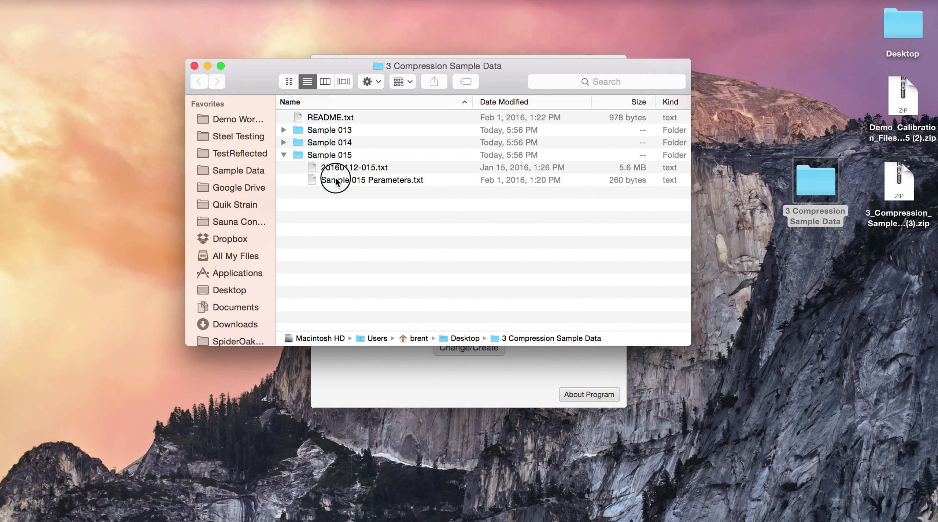
pyautogui.click(313, 180)
pyautogui.click(284, 155)
pyautogui.doubleClick(322, 118)
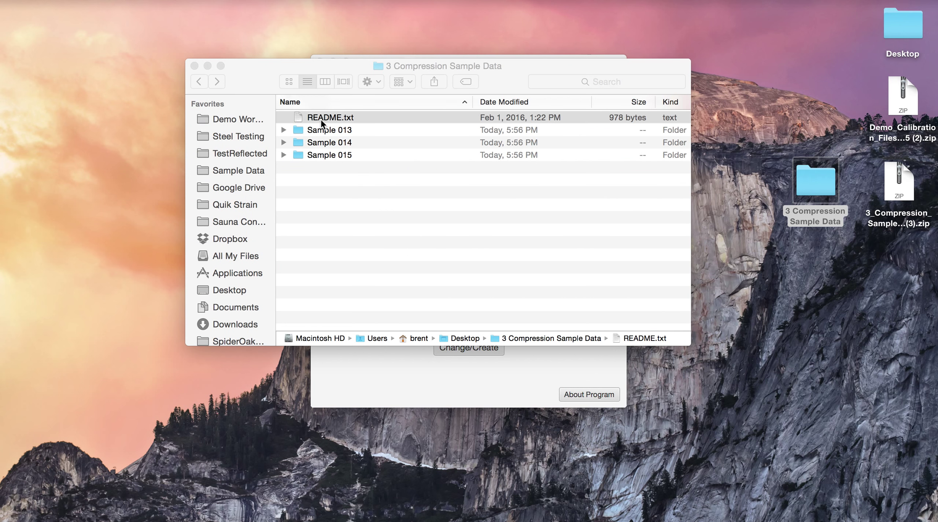
# Arrange README at top left, Finder aside, and SURE-Pulse in front.
pyautogui.moveTo(318, 132); pyautogui.dragTo(255, 72)
pyautogui.click(538, 68)
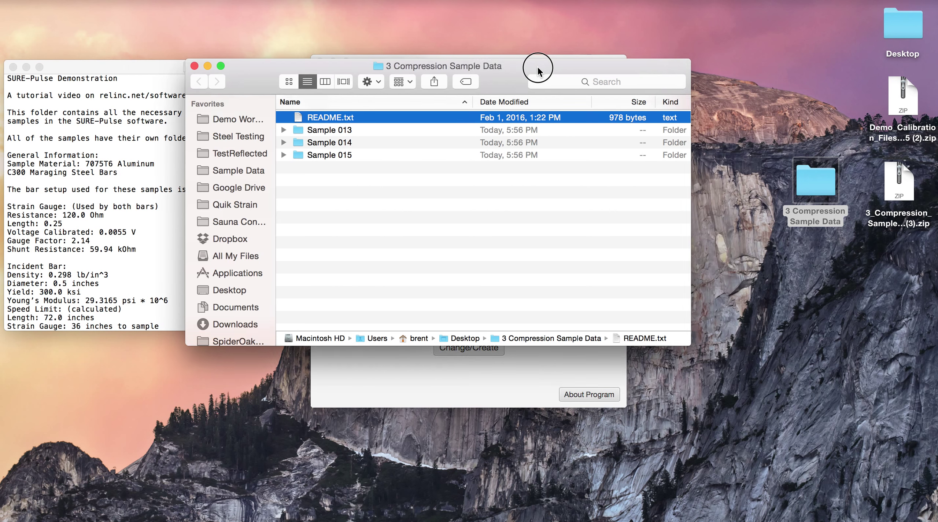
pyautogui.moveTo(537, 68); pyautogui.dragTo(551, 79)
pyautogui.click(538, 63)
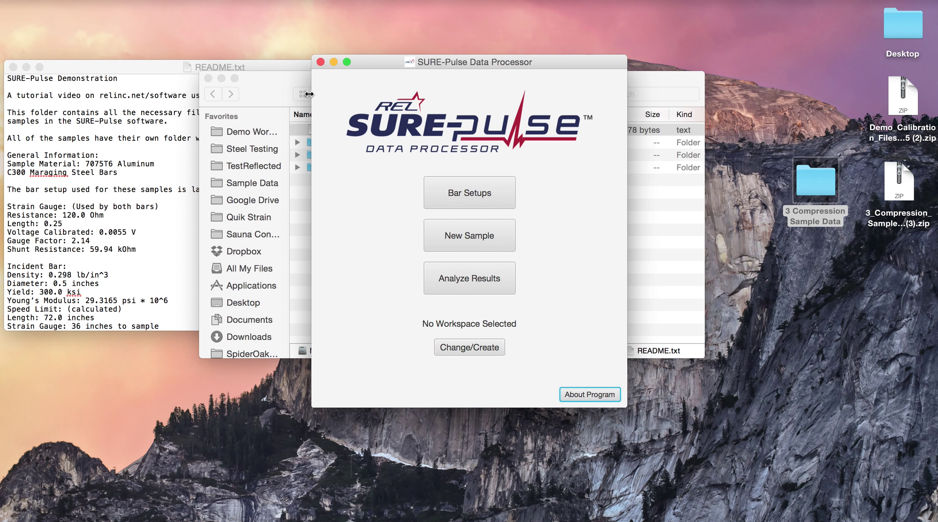
# Review the README bar specifications, then bring the SURE-Pulse window back in front.
pyautogui.click(120, 70)
pyautogui.scroll(-5, 98, 253)
pyautogui.scroll(5, 98, 253)
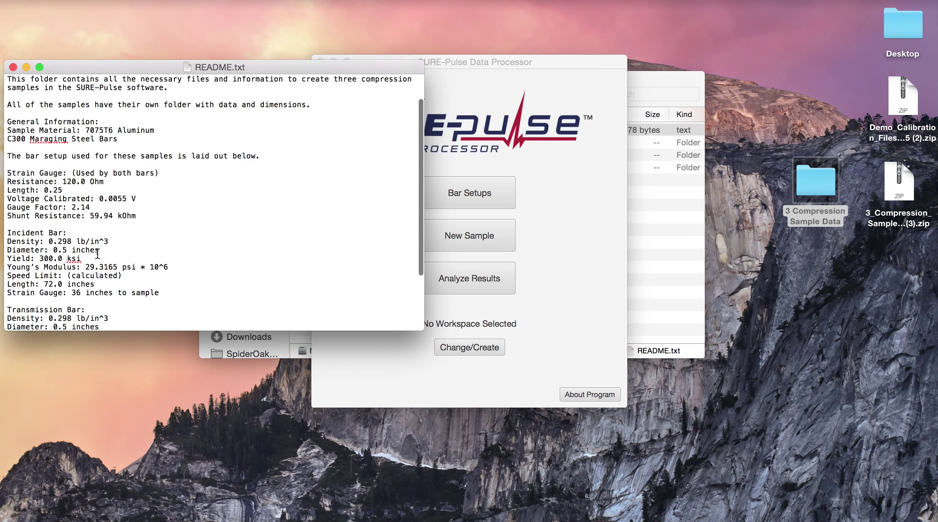
pyautogui.click(540, 64)
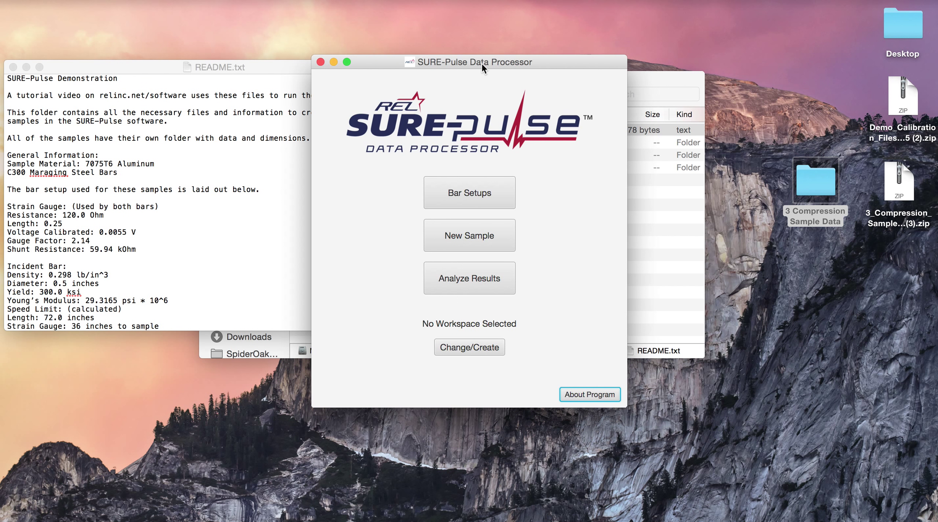
# Try Bar Setups and dismiss the alert that no working directory is set.
pyautogui.moveTo(480, 63); pyautogui.dragTo(552, 66)
pyautogui.click(535, 192)
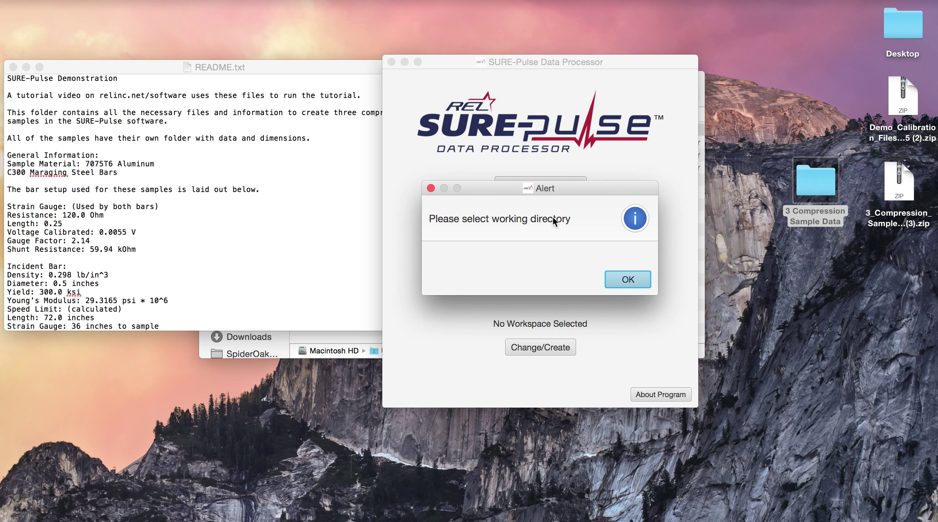
pyautogui.click(623, 279)
# Create a NewDirectory folder inside REL and open it as the workspace.
pyautogui.click(543, 350)
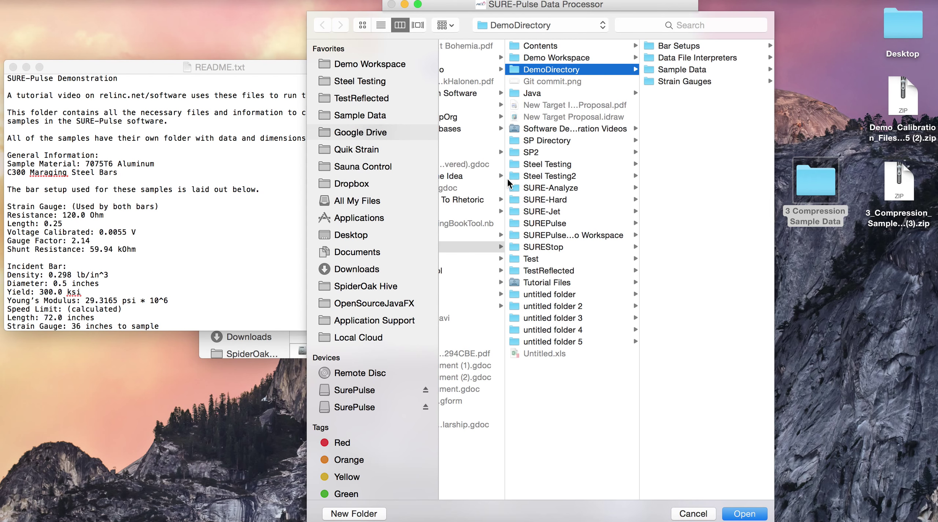
pyautogui.click(533, 26)
pyautogui.click(523, 39)
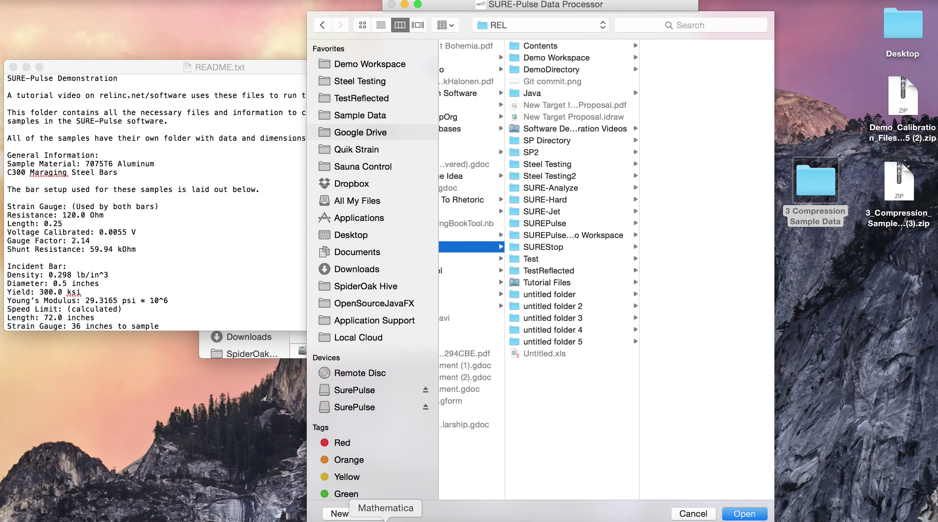
pyautogui.click(354, 513)
pyautogui.write('New')
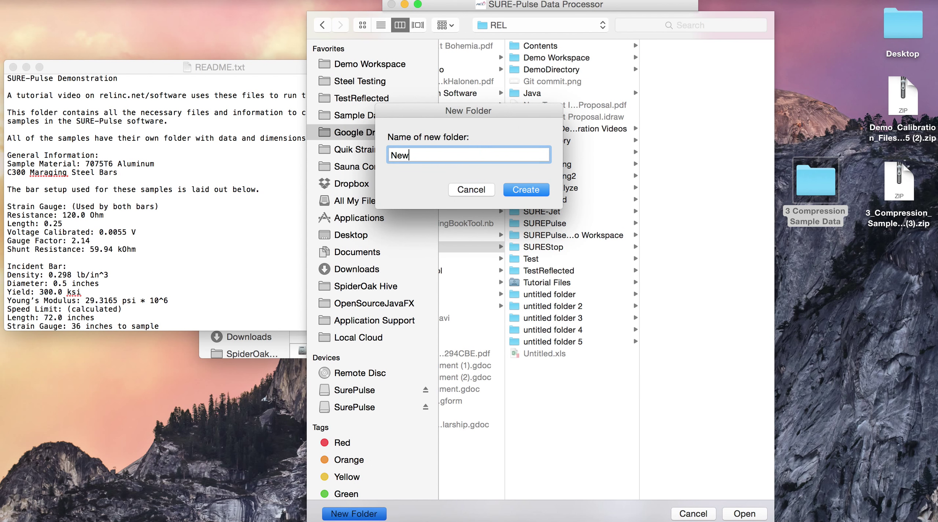
pyautogui.write('Directory')
pyautogui.press('Return')
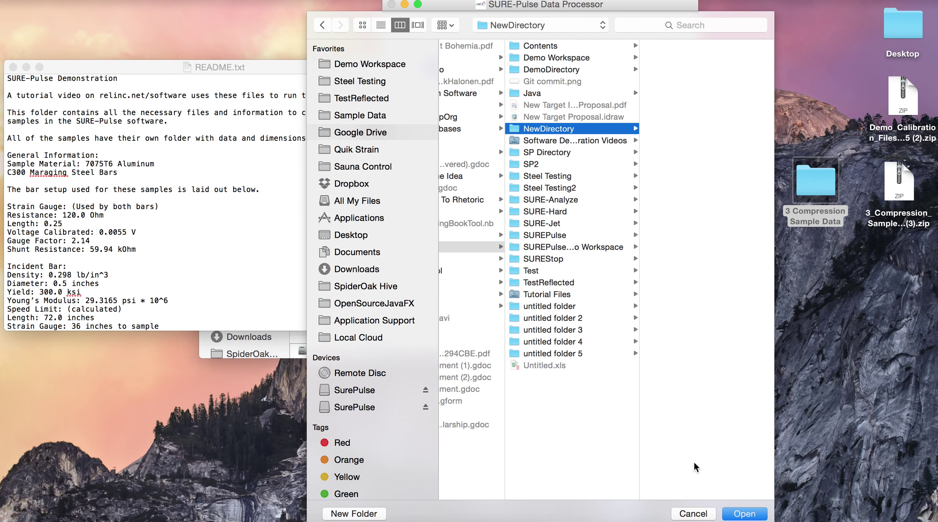
pyautogui.click(744, 513)
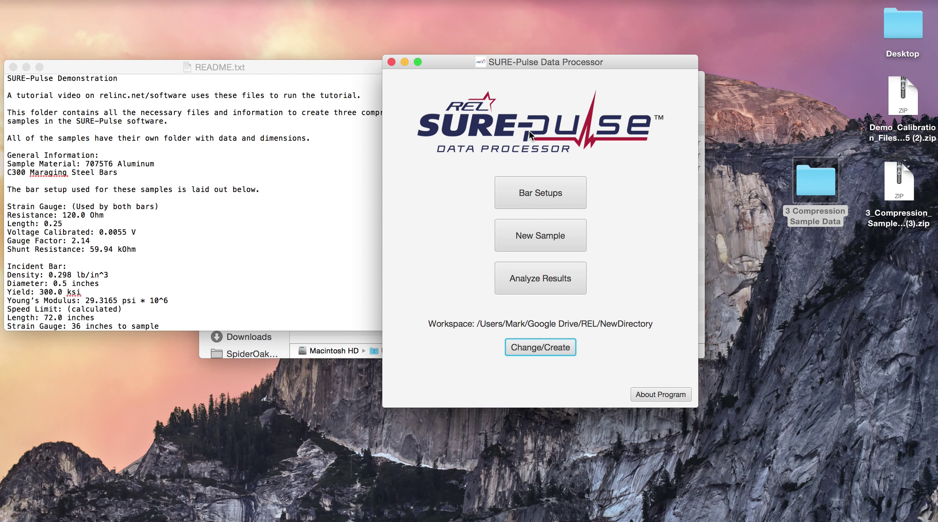
# Open Bar Setups and check the empty Transmission Bar 1 and Incident Bar 1 forms.
pyautogui.click(542, 190)
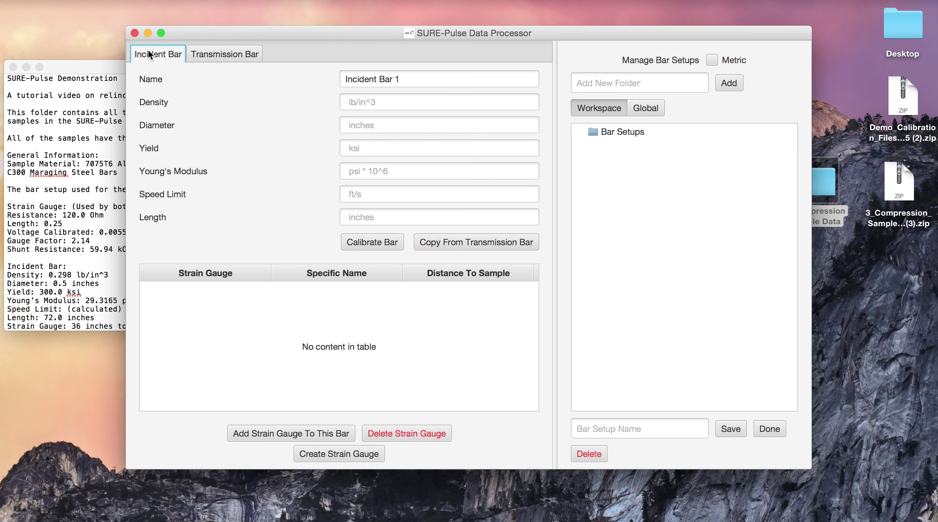
pyautogui.click(219, 54)
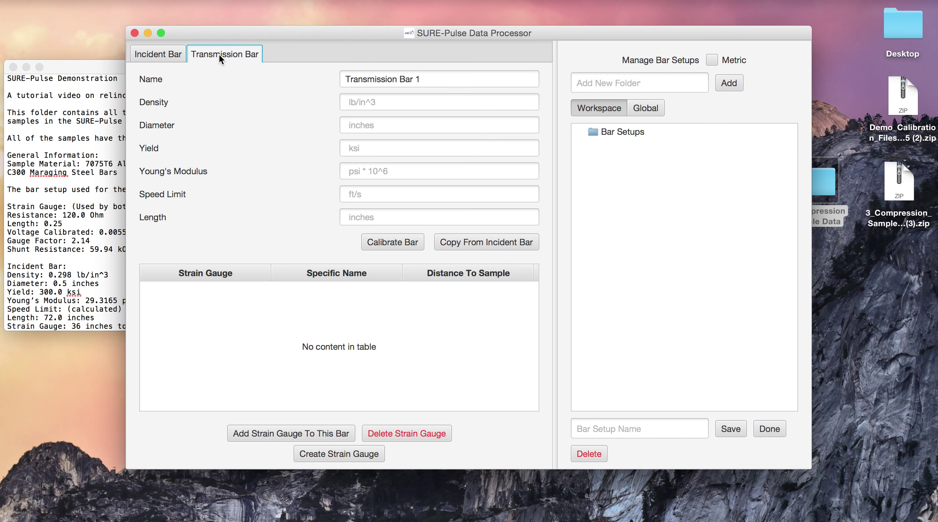
pyautogui.click(159, 54)
pyautogui.moveTo(204, 37); pyautogui.dragTo(329, 20)
# Enter incident bar density .298, diameter .5, yield 300, modulus 29.31 and length 72.
pyautogui.scroll(-5, 105, 249)
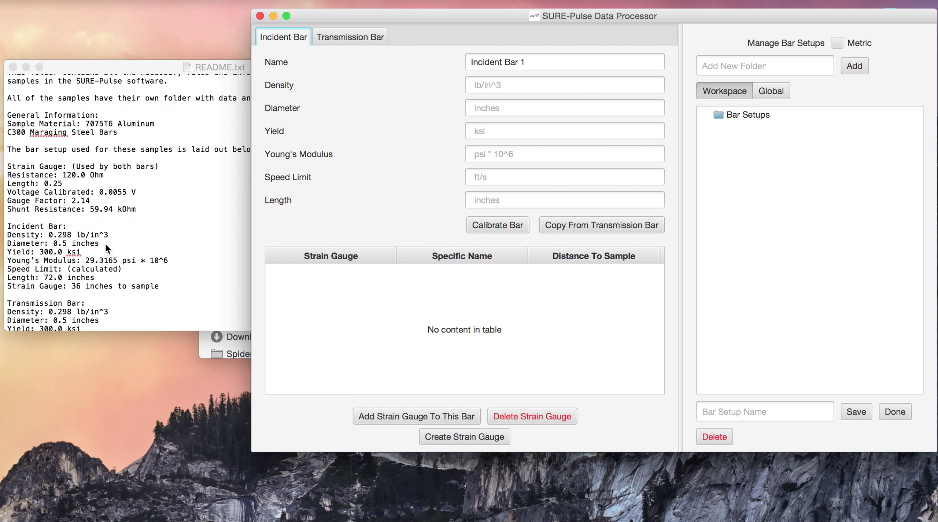
pyautogui.click(507, 85)
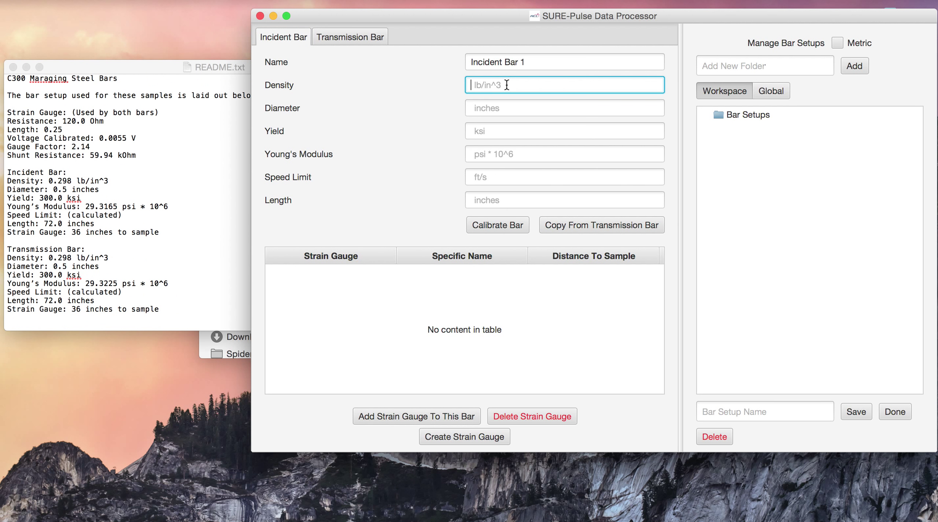
pyautogui.write('.298')
pyautogui.press('Tab')
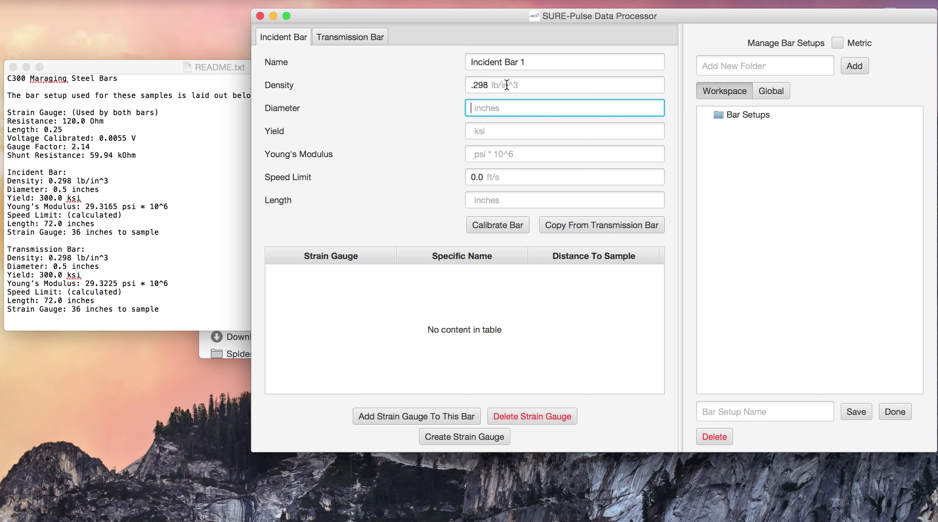
pyautogui.write('.5')
pyautogui.press('Tab')
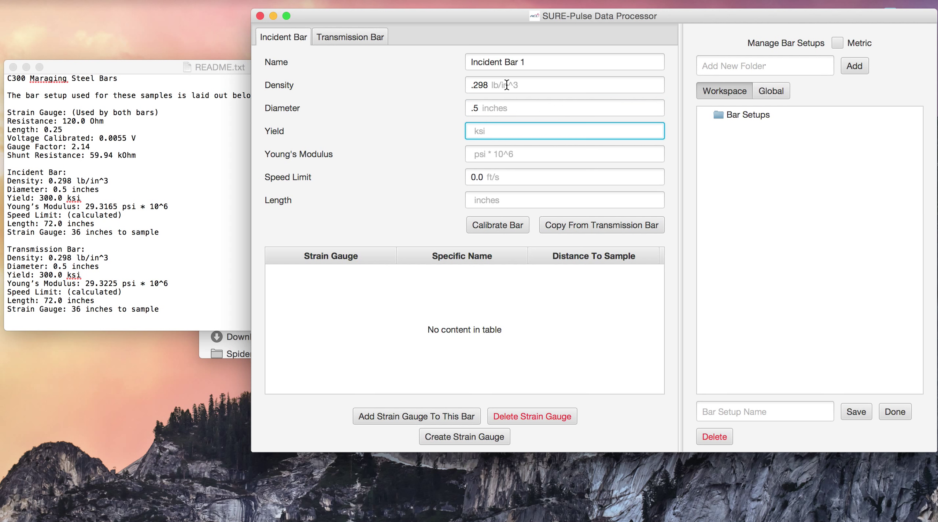
pyautogui.write('300')
pyautogui.press('Tab')
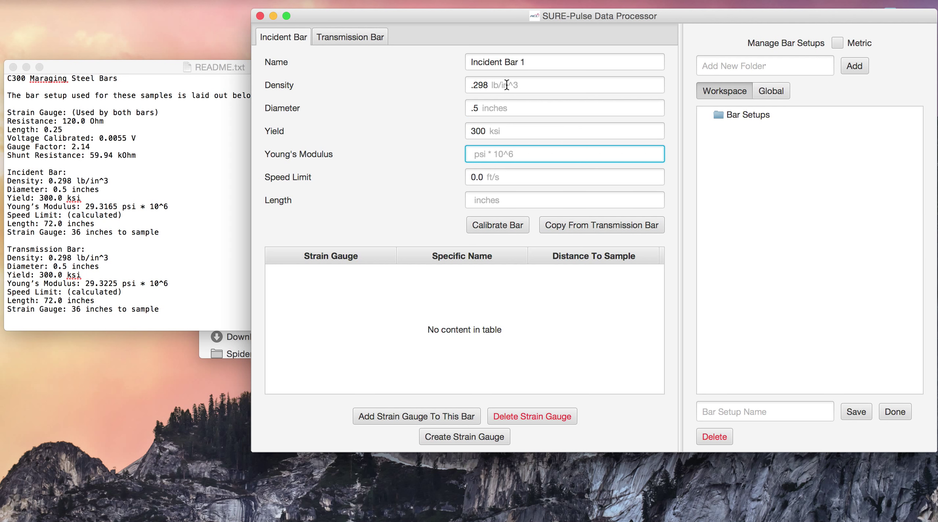
pyautogui.write('29.')
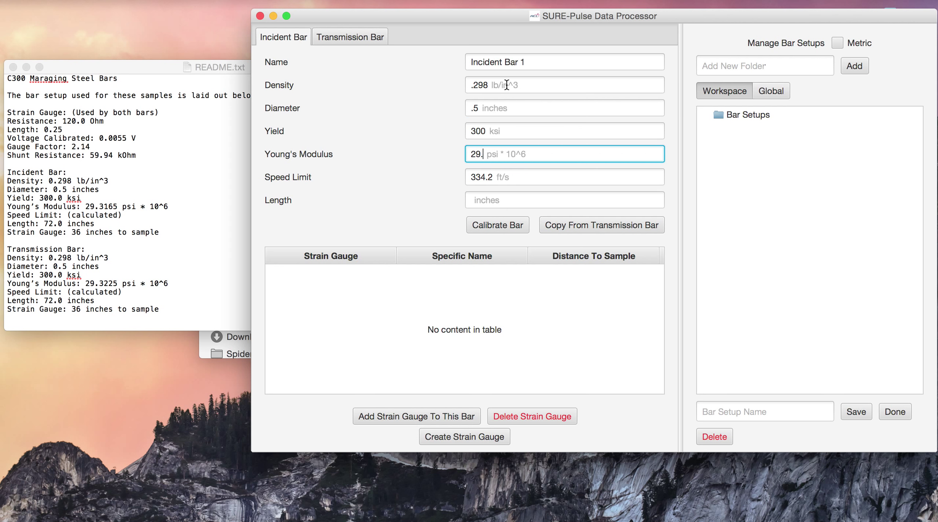
pyautogui.write('31')
pyautogui.press('Tab')
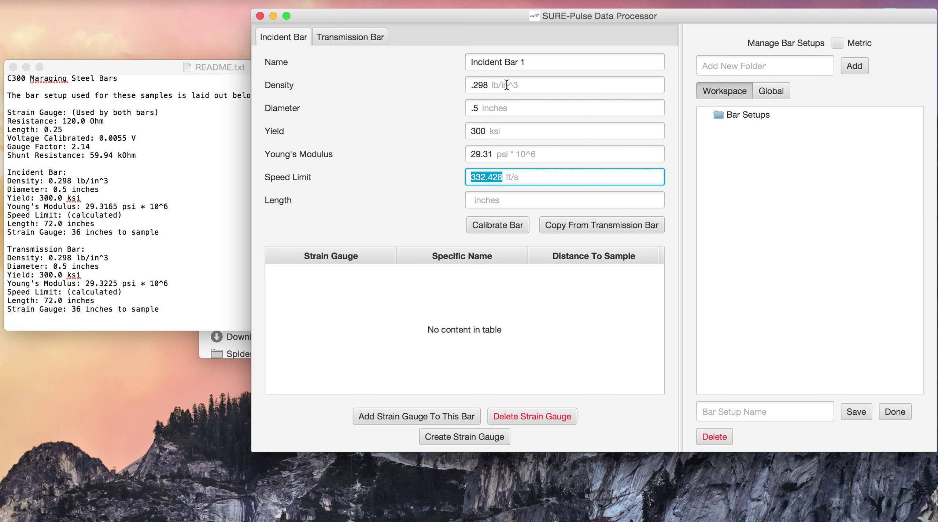
pyautogui.press('Tab')
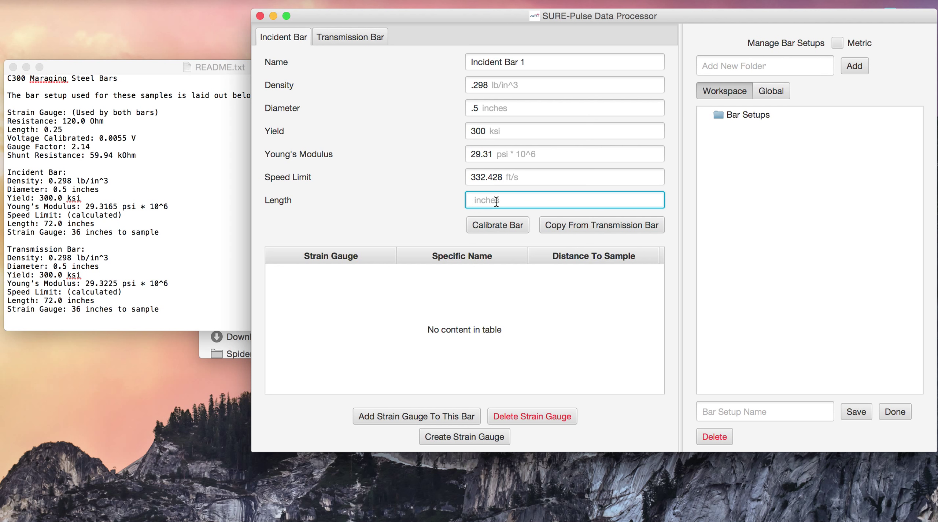
pyautogui.write('72')
# Check the strain gauge specifications in README before returning to the bar editor.
pyautogui.click(139, 71)
pyautogui.scroll(2, 55, 203)
pyautogui.scroll(-2, 55, 203)
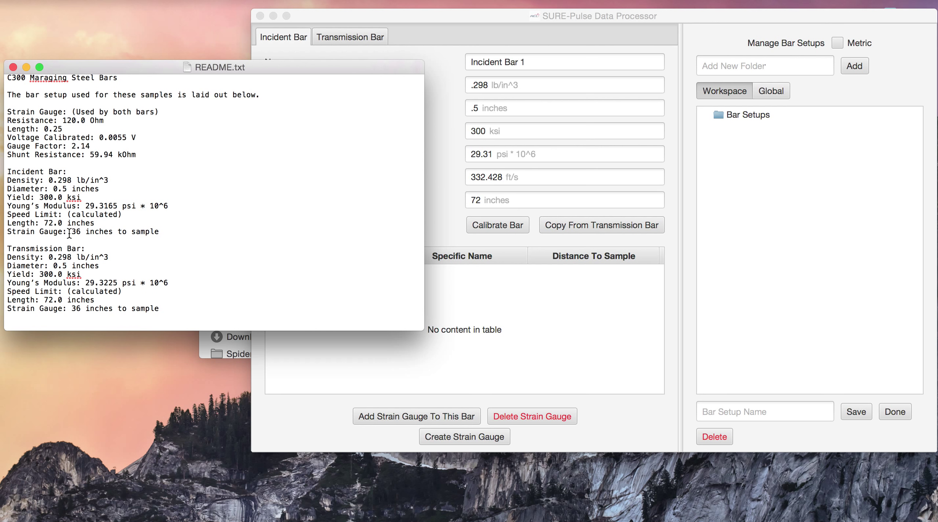
pyautogui.scroll(5, 76, 244)
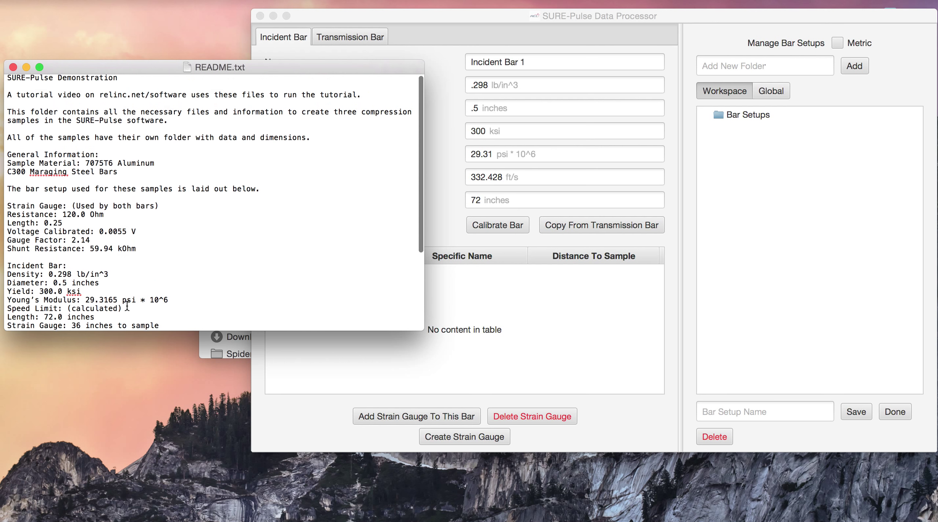
pyautogui.click(145, 251)
pyautogui.moveTo(145, 251); pyautogui.dragTo(7, 207)
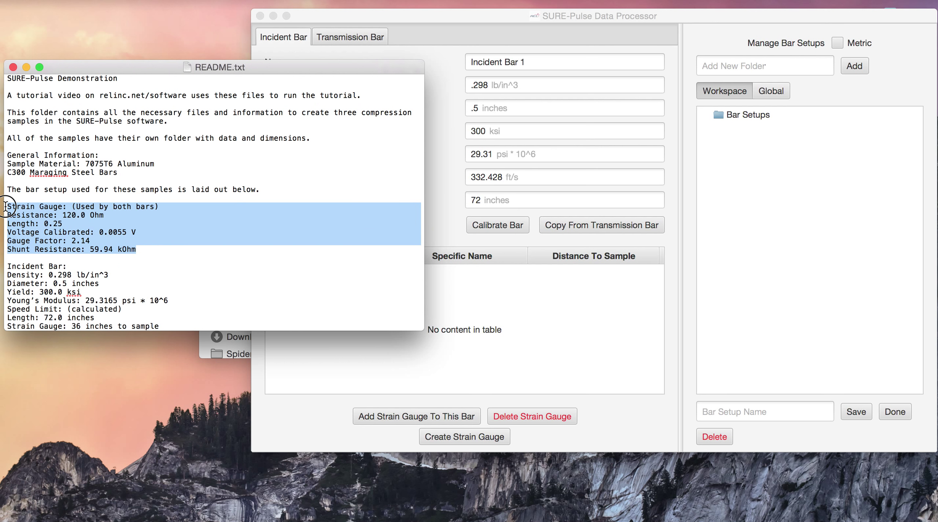
pyautogui.click(167, 248)
pyautogui.click(364, 17)
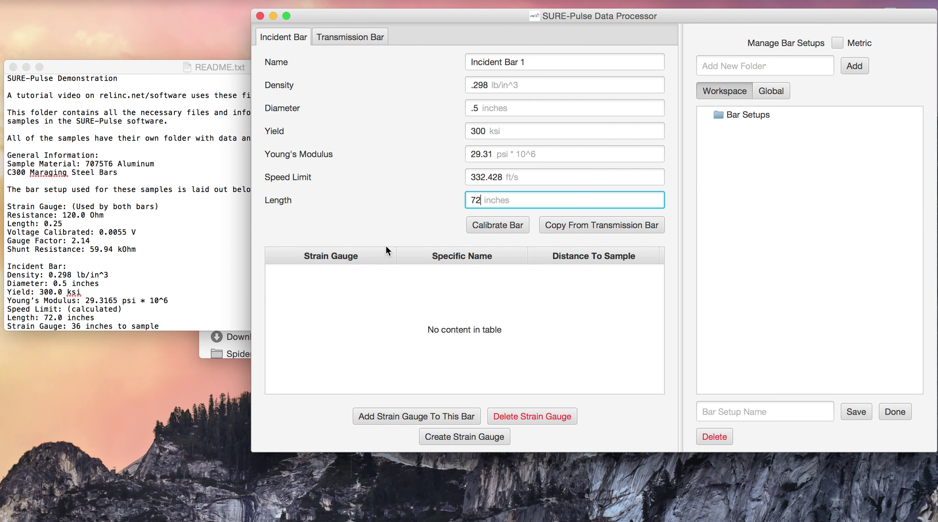
# Start a new strain gauge: batch Omega 120, resistance 120, length .25, voltage .005.
pyautogui.click(453, 436)
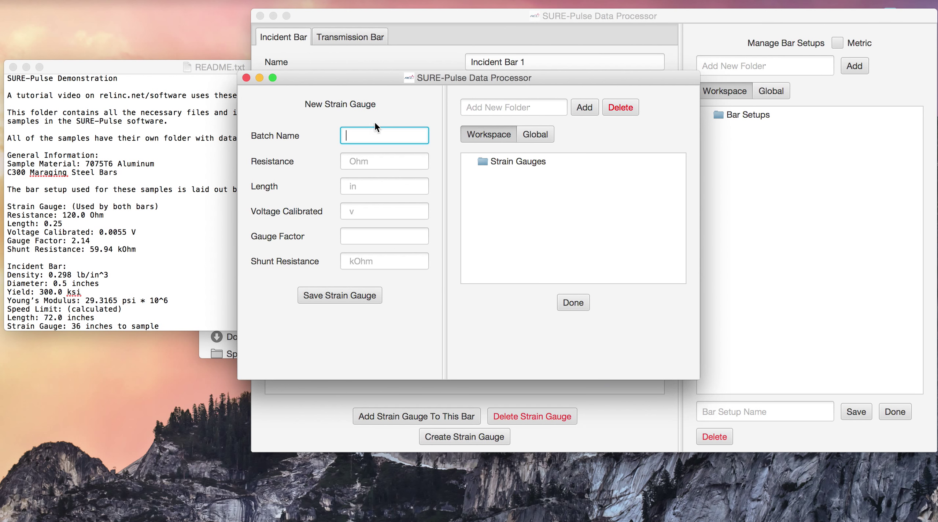
pyautogui.moveTo(336, 75); pyautogui.dragTo(426, 50)
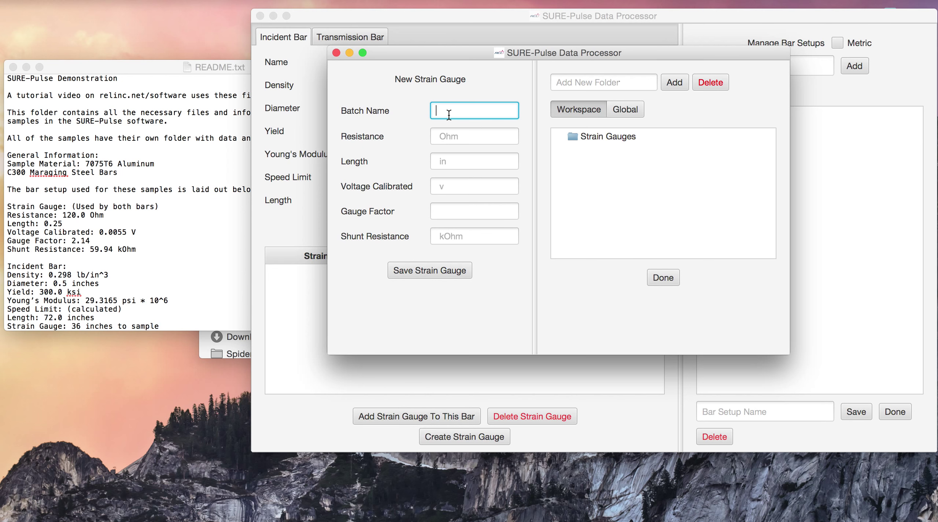
pyautogui.write('Omega 120')
pyautogui.press('Tab')
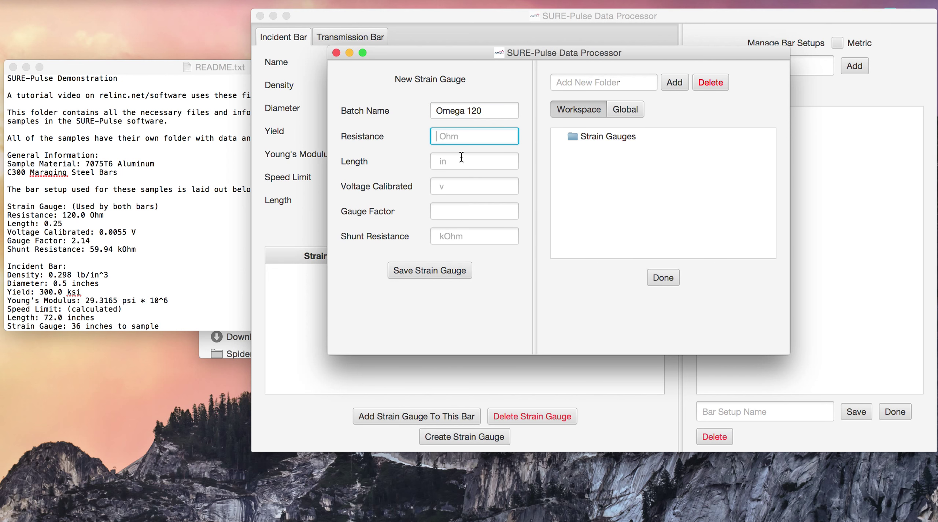
pyautogui.write('120')
pyautogui.press('Tab')
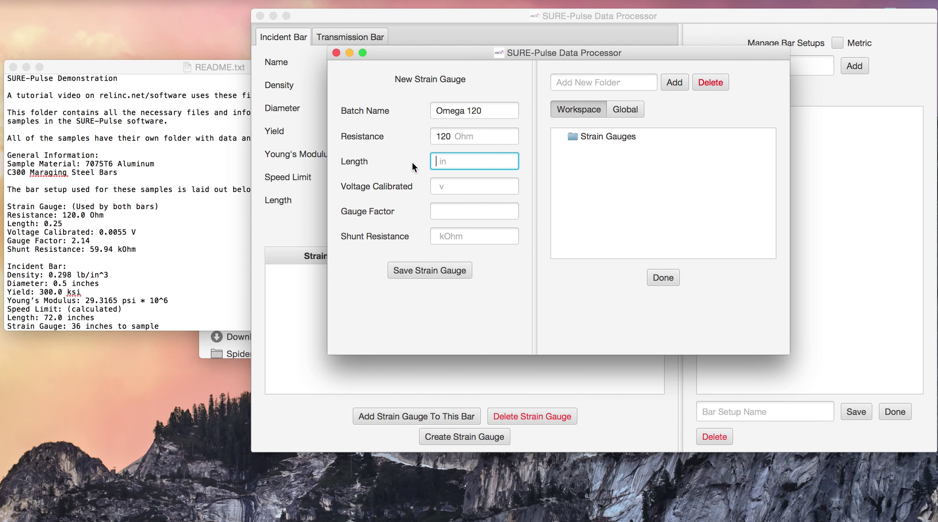
pyautogui.write('.25')
pyautogui.press('Tab')
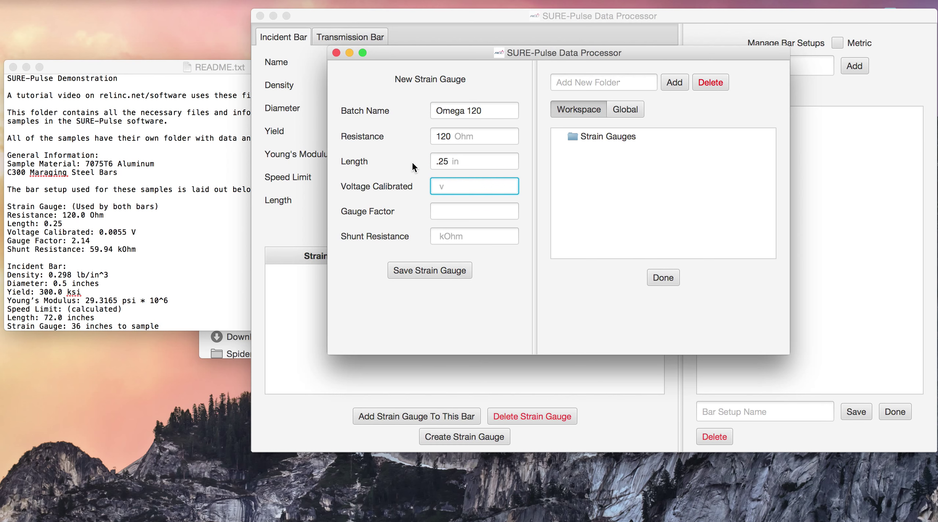
pyautogui.write('.005')
pyautogui.press('Tab')
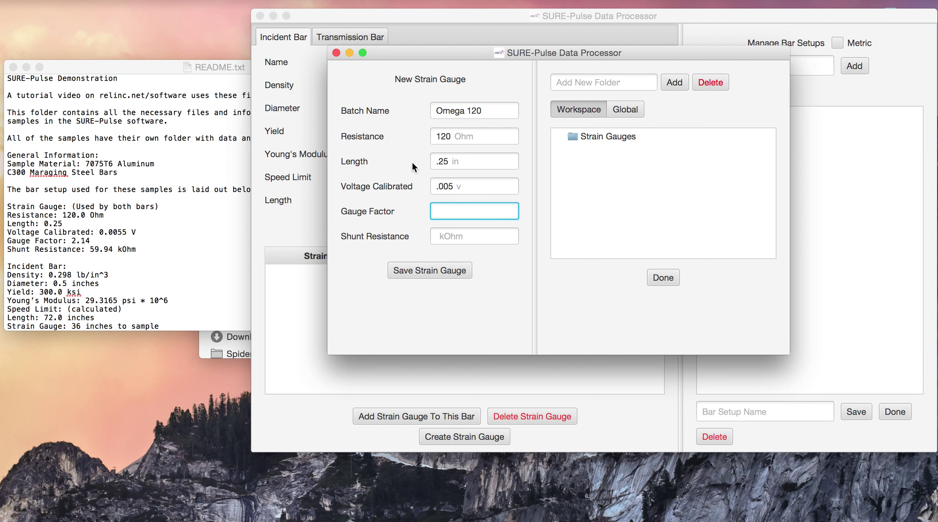
# Correct the calibrated voltage, then set gauge factor 2.14 and shunt resistance 59.94.
pyautogui.click(470, 179)
pyautogui.write('5')
pyautogui.click(454, 208)
pyautogui.write('2.14')
pyautogui.press('Tab')
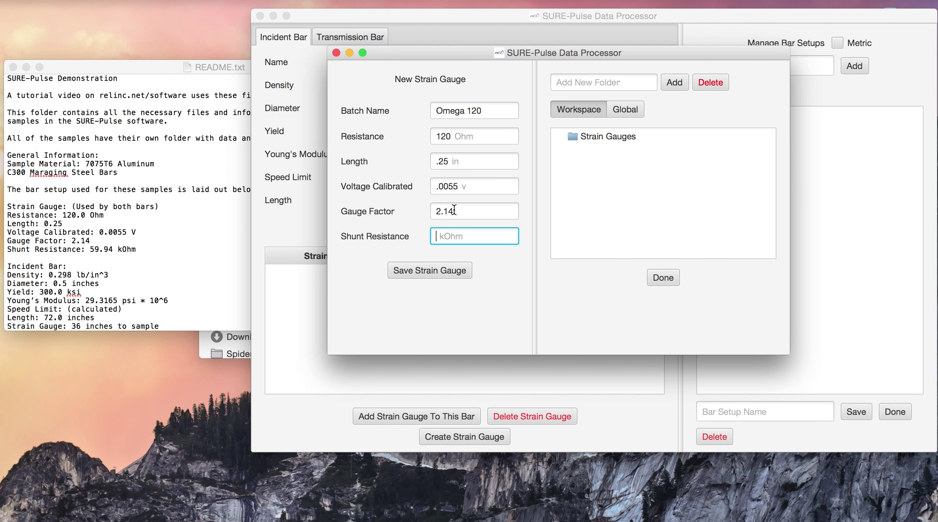
pyautogui.write('59.94')
# Create an Omega folder under Strain Gauges and save the Omega 120 gauge there.
pyautogui.click(601, 136)
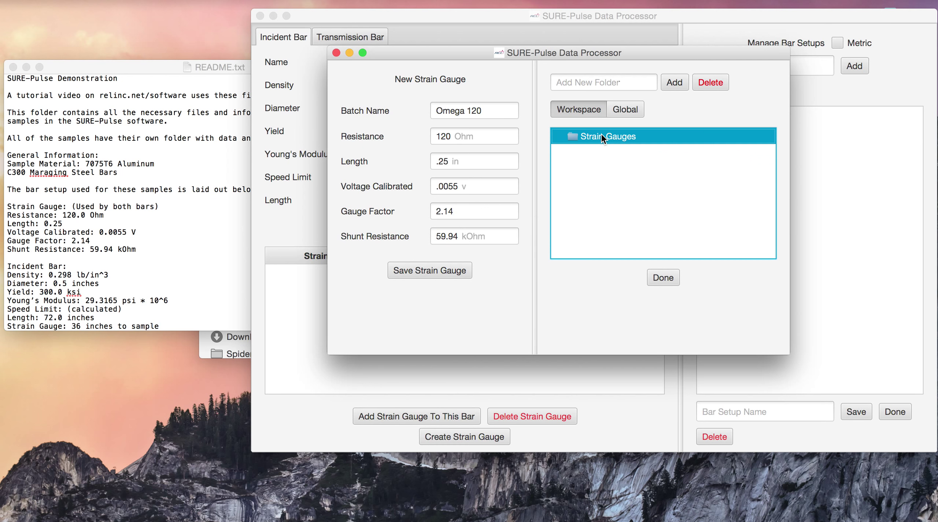
pyautogui.click(613, 88)
pyautogui.write('Ome')
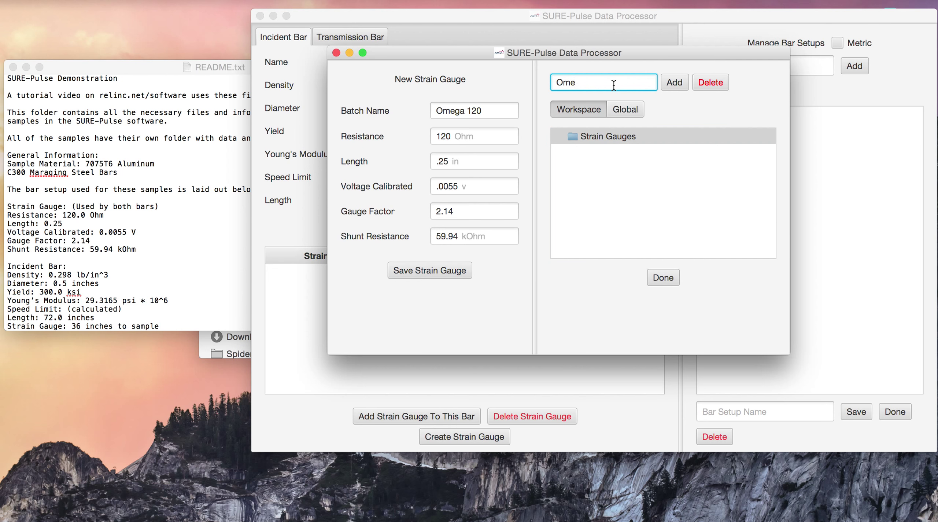
pyautogui.write('ga')
pyautogui.click(677, 83)
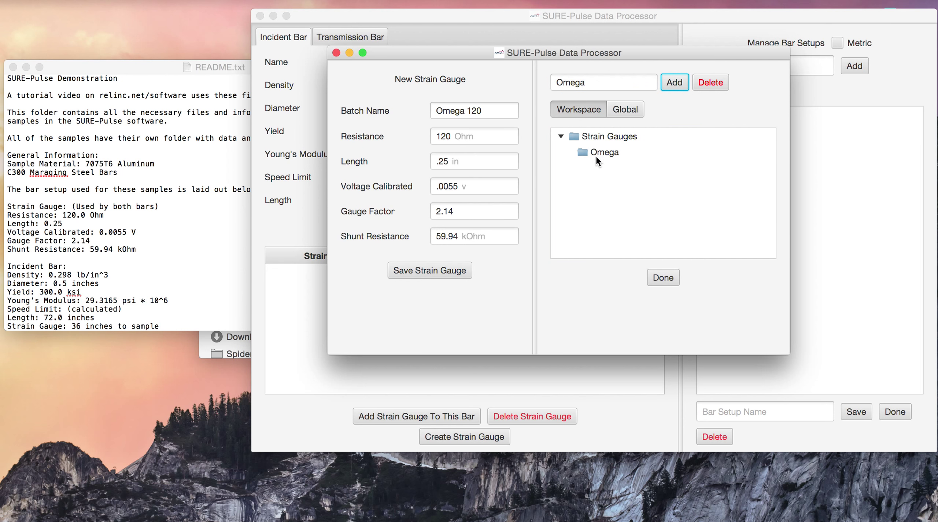
pyautogui.click(598, 152)
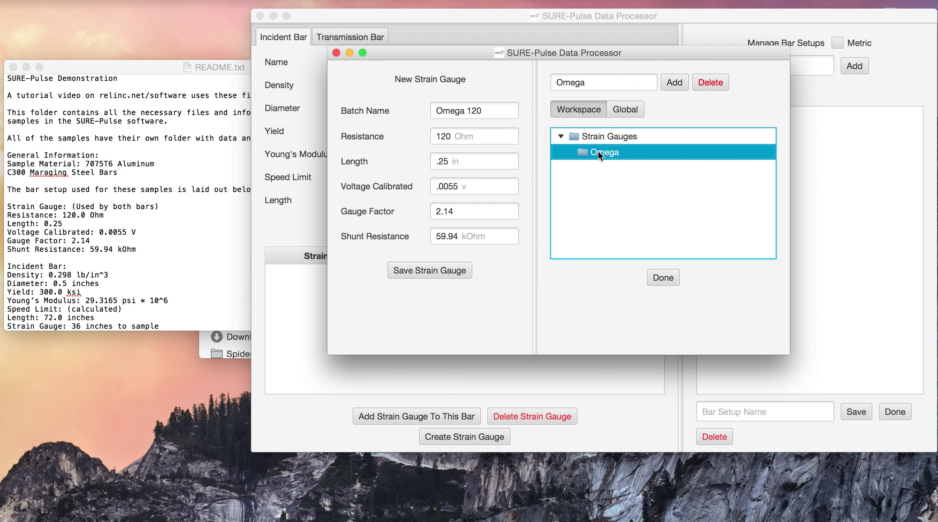
pyautogui.click(445, 270)
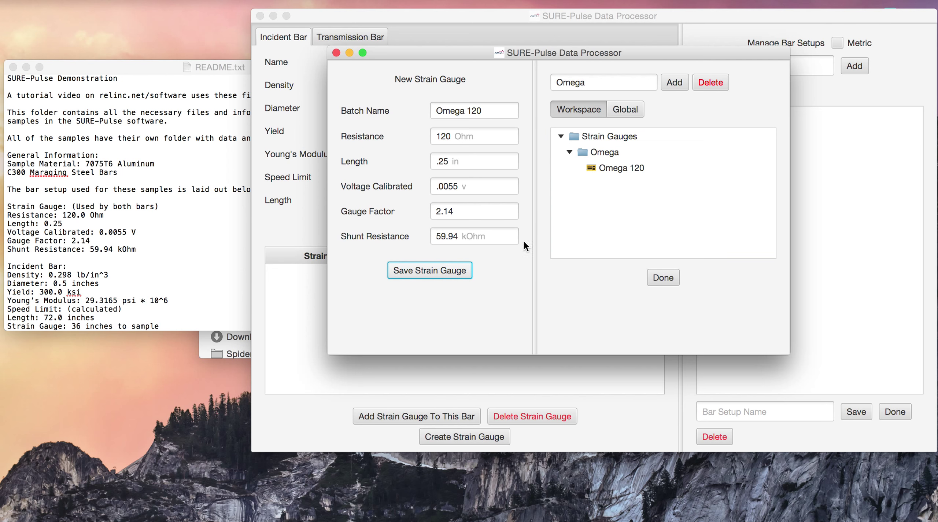
pyautogui.click(664, 279)
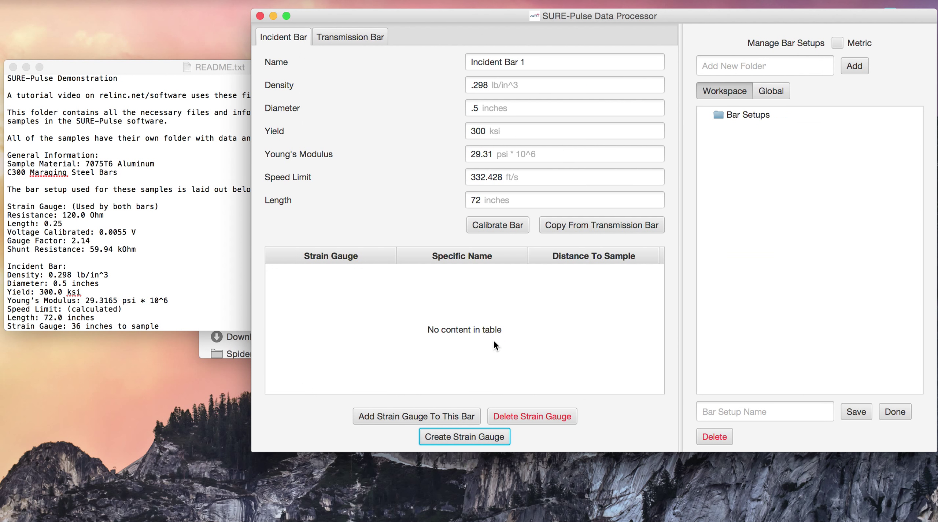
# Attach the Omega 120 gauge to Incident Bar 1 at 36 inches from the sample.
pyautogui.click(394, 415)
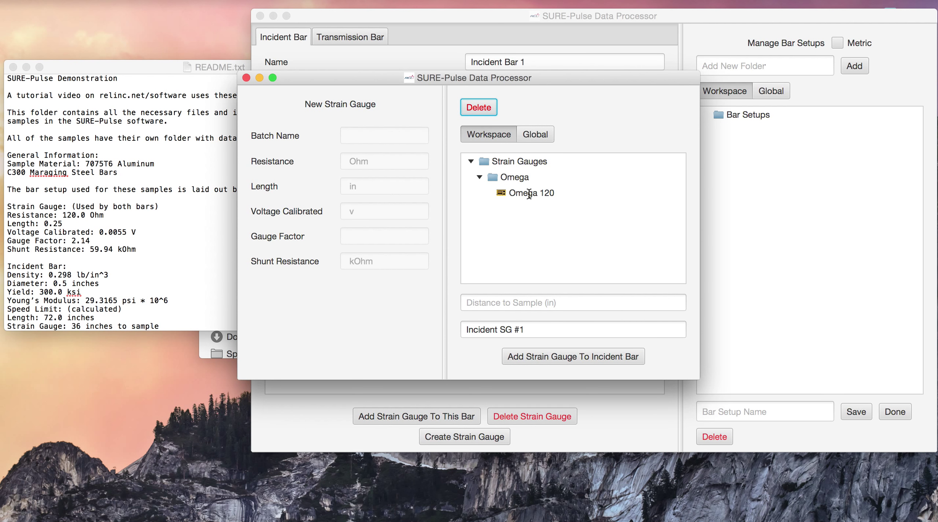
pyautogui.click(527, 193)
pyautogui.click(515, 303)
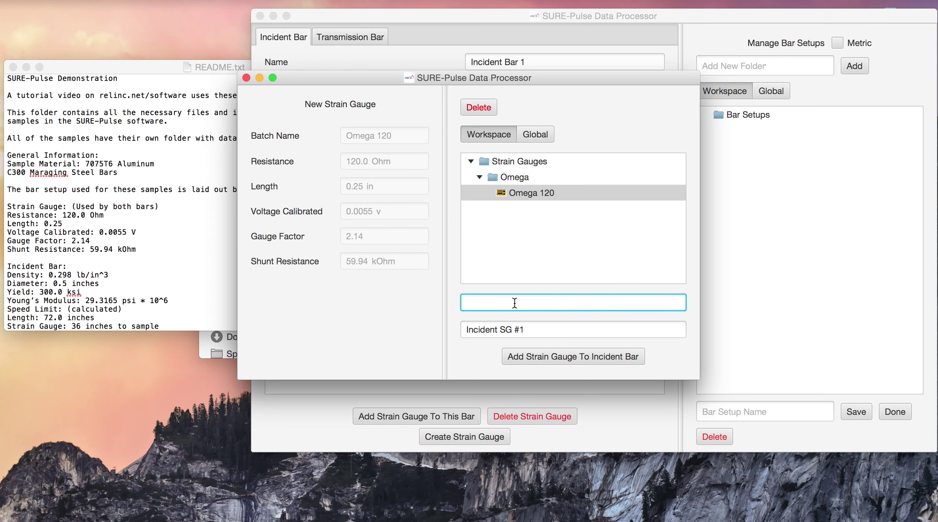
pyautogui.write('36')
pyautogui.click(556, 354)
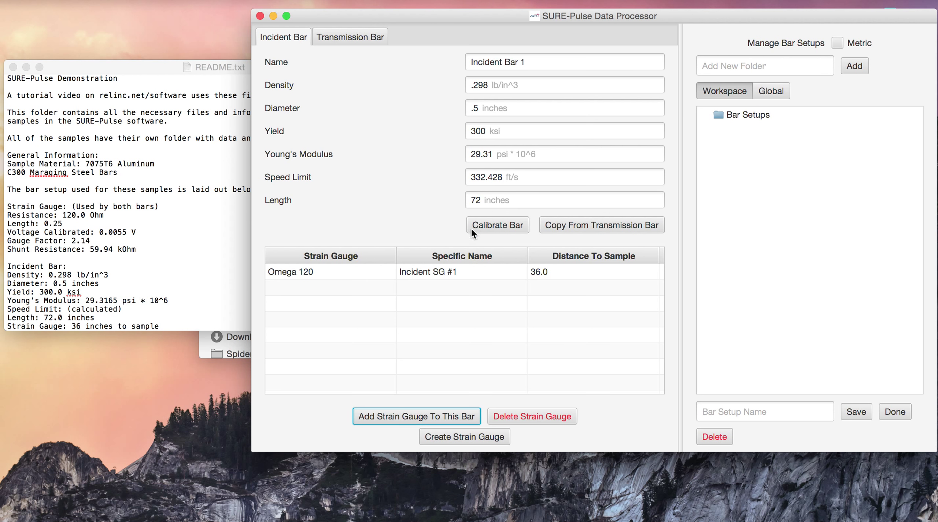
# Copy the incident bar's properties to the transmission bar and change Young's Modulus to 29.32.
pyautogui.click(348, 43)
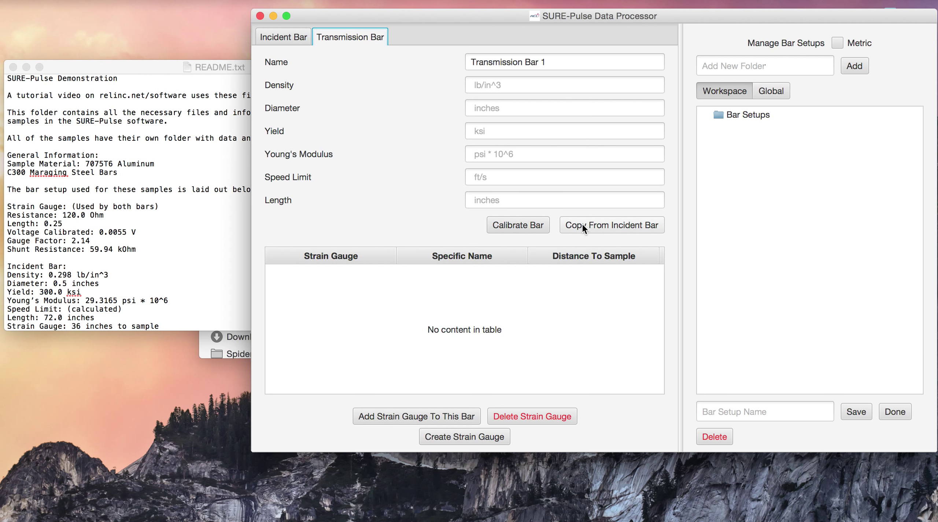
pyautogui.click(596, 225)
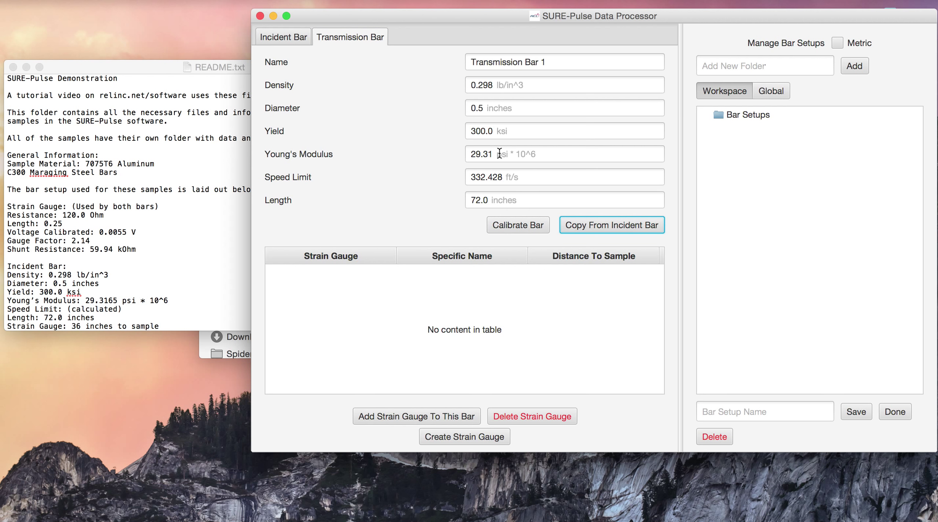
pyautogui.scroll(-3, 139, 249)
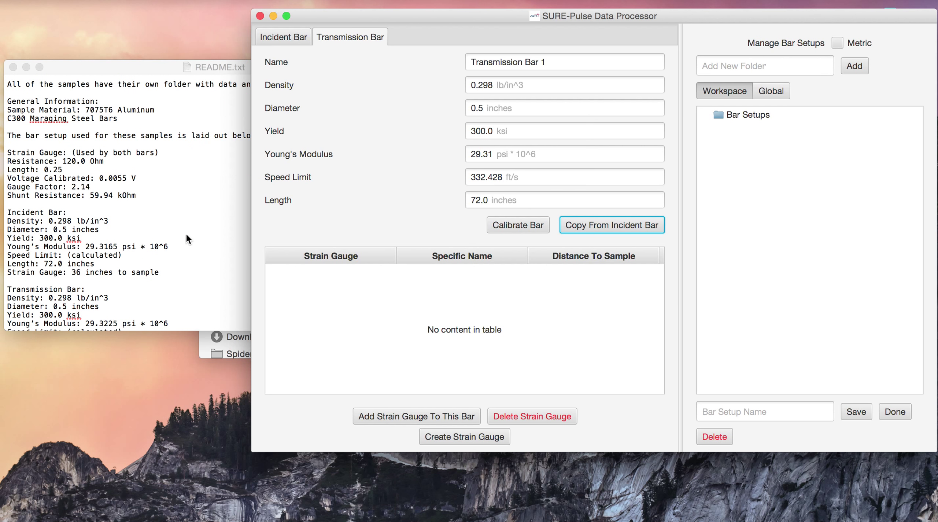
pyautogui.scroll(-3, 186, 233)
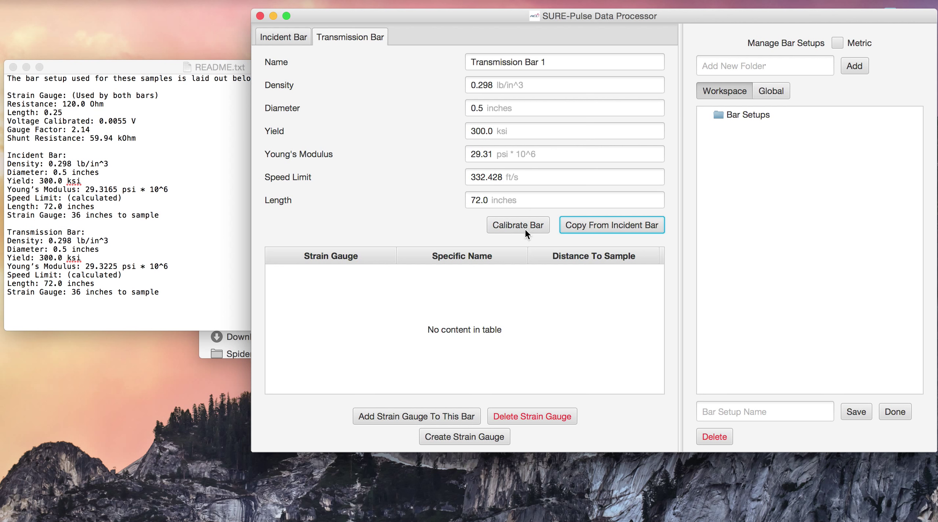
pyautogui.click(494, 151)
pyautogui.press('BackSpace')
pyautogui.write('2')
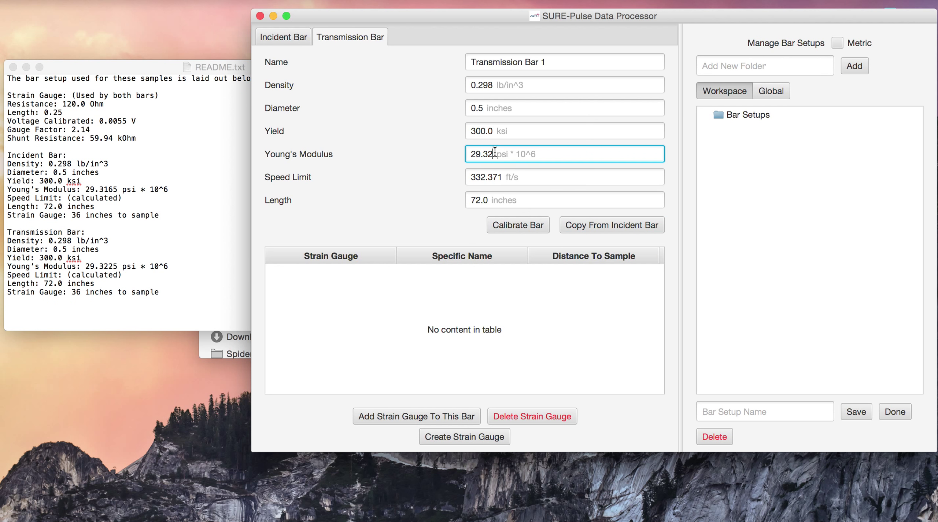
# Attach the Omega 120 gauge to the transmission bar at 36 inches from the sample.
pyautogui.click(398, 417)
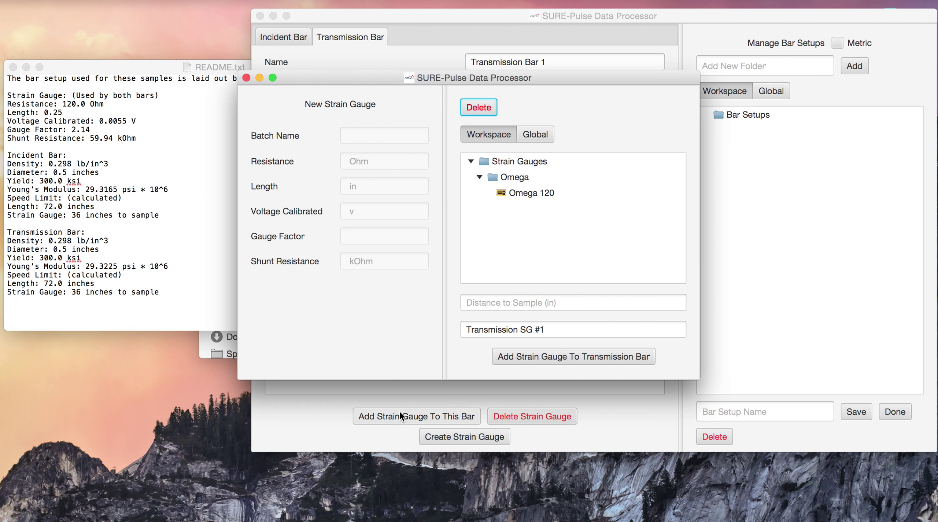
pyautogui.click(526, 193)
pyautogui.click(519, 303)
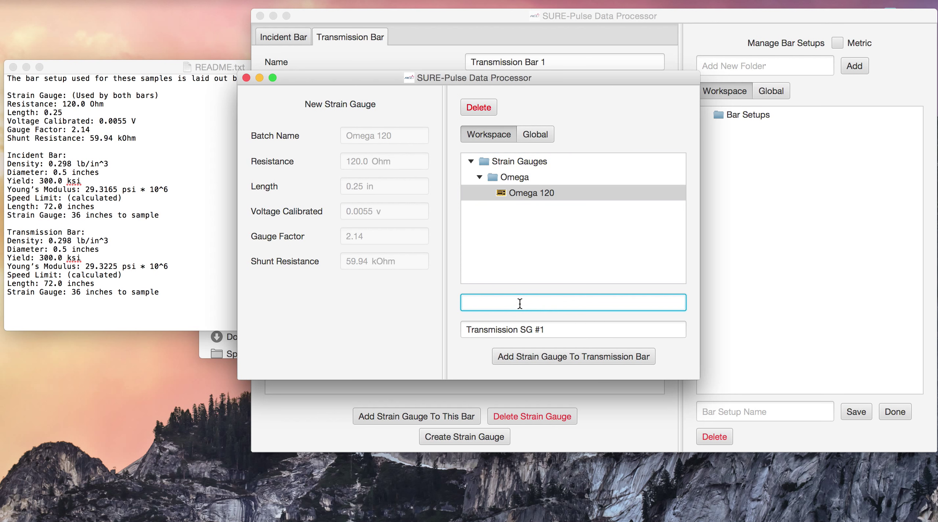
pyautogui.write('36')
pyautogui.click(551, 359)
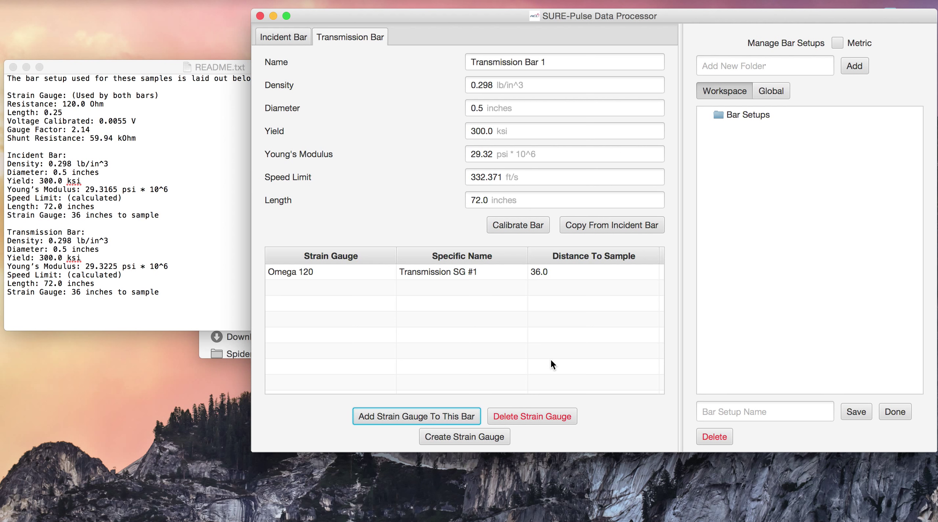
pyautogui.click(288, 36)
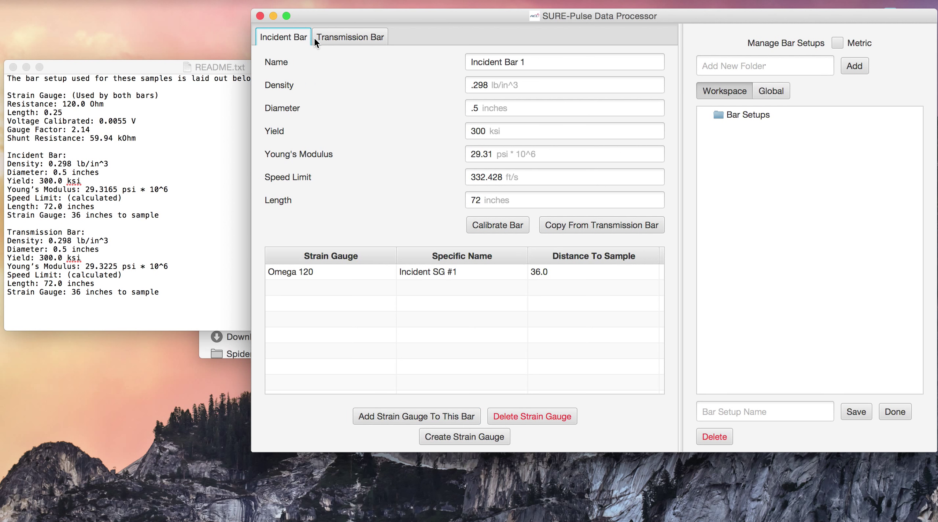
# Create a Steel folder under Bar Setups and select it as the save location.
pyautogui.click(340, 38)
pyautogui.click(283, 37)
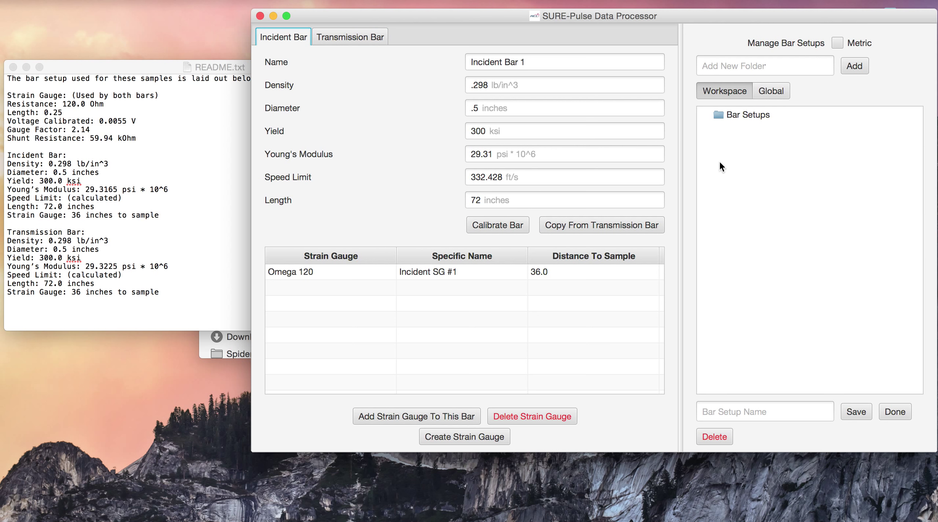
pyautogui.click(743, 115)
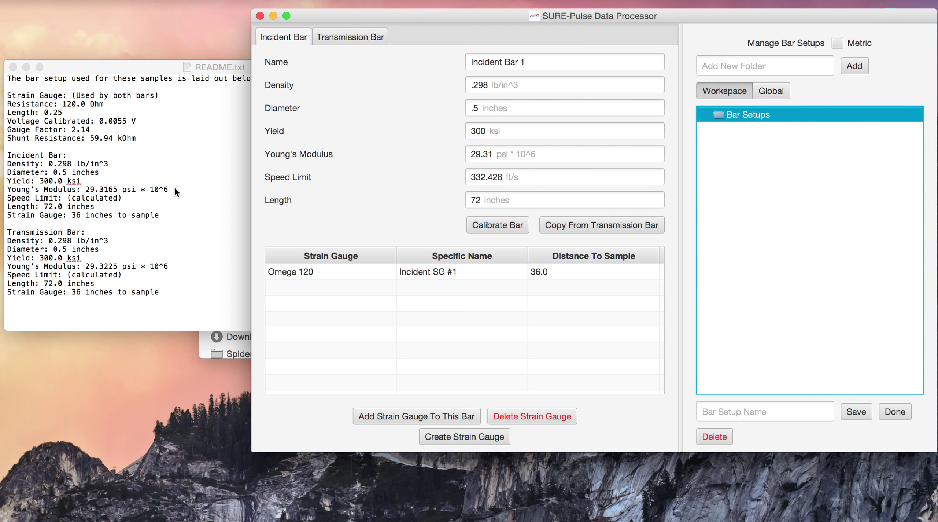
pyautogui.scroll(5, 174, 191)
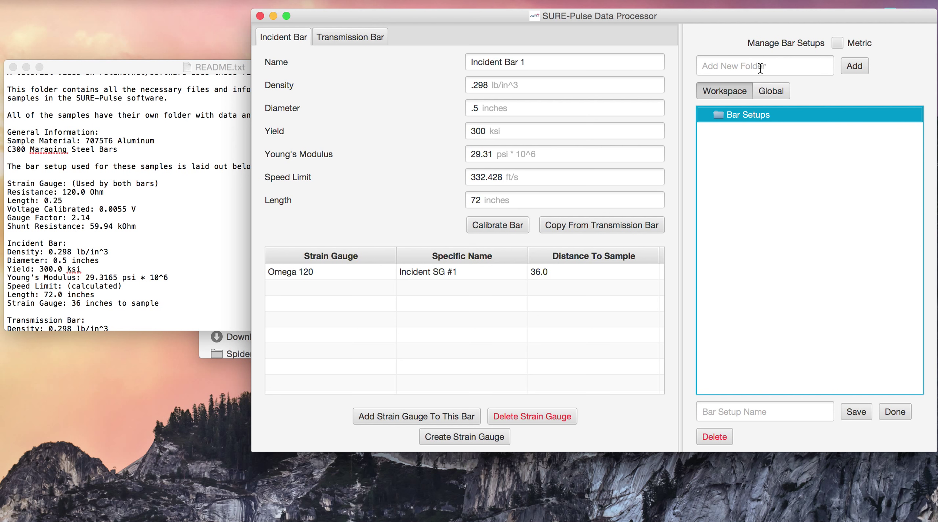
pyautogui.click(760, 67)
pyautogui.write('Steel')
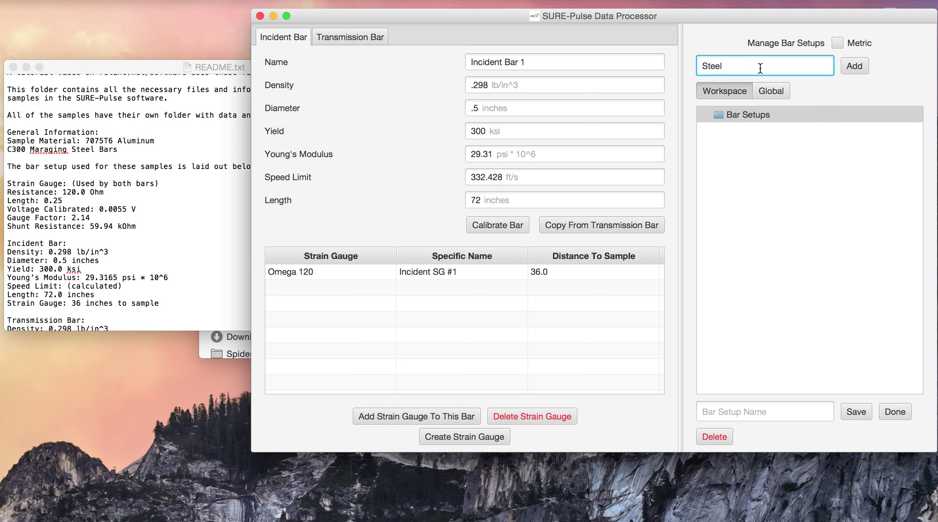
pyautogui.click(853, 66)
pyautogui.click(738, 132)
# Save the bar setup as Maraging and close the bar setup manager.
pyautogui.click(738, 417)
pyautogui.write('Mar')
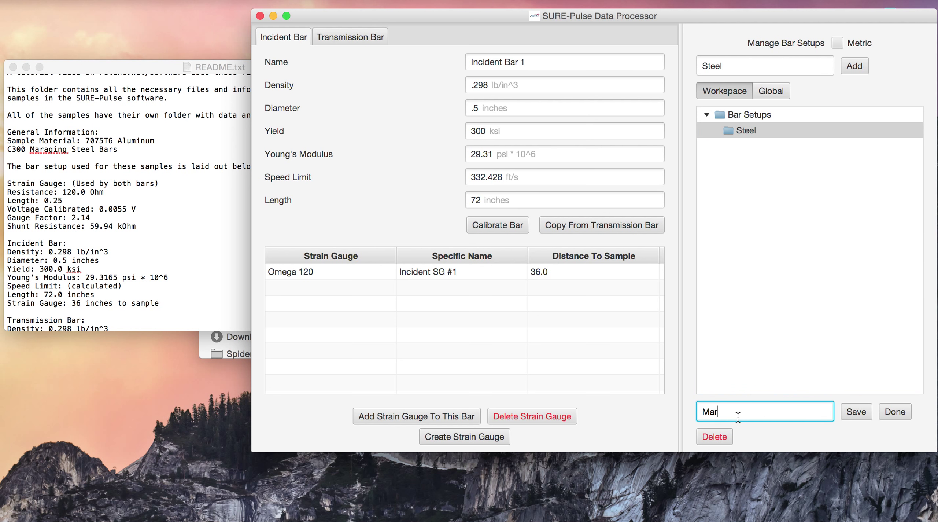
pyautogui.write('aging')
pyautogui.click(850, 414)
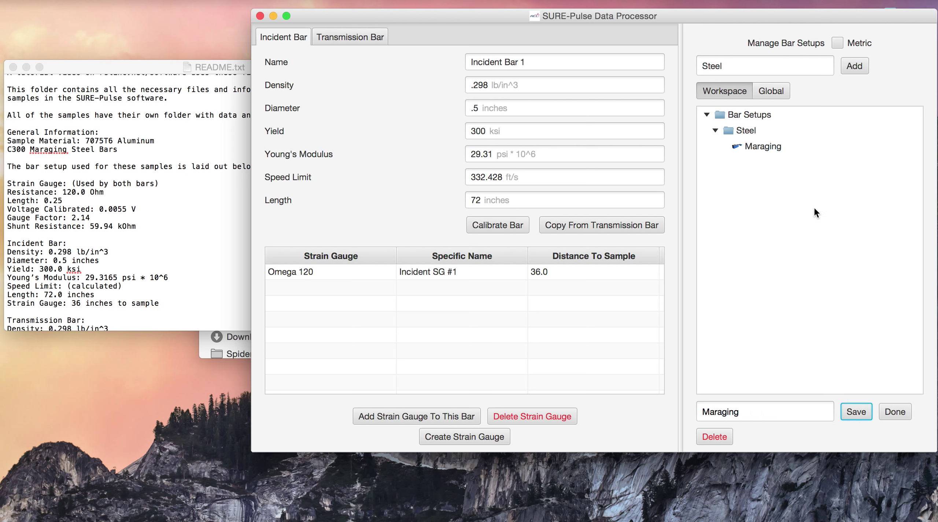
pyautogui.click(895, 411)
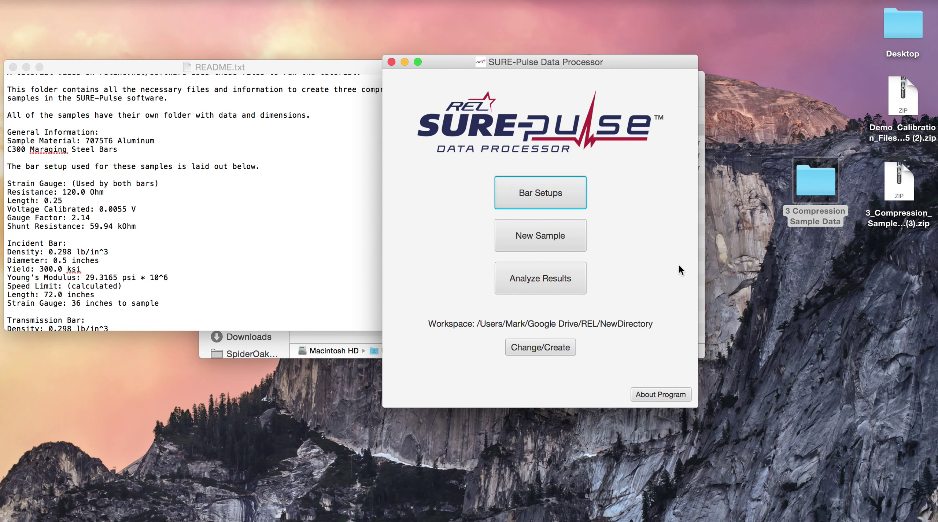